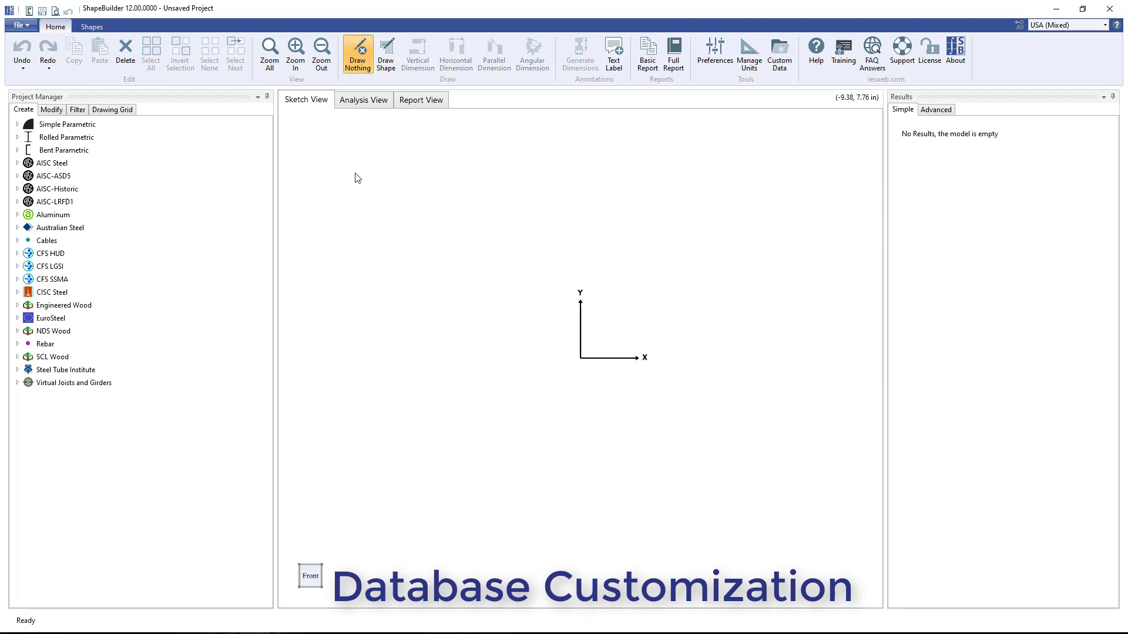
- Add a new custom database to the Project Manager named 'My Custom Database'
right_click(161, 429)
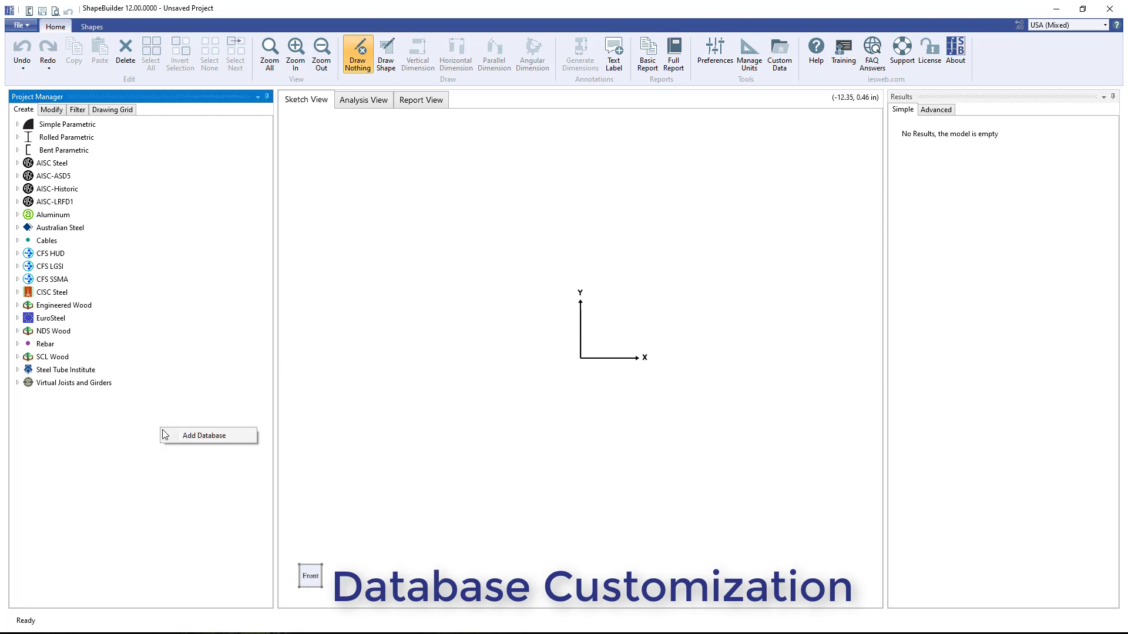
left_click(236, 437)
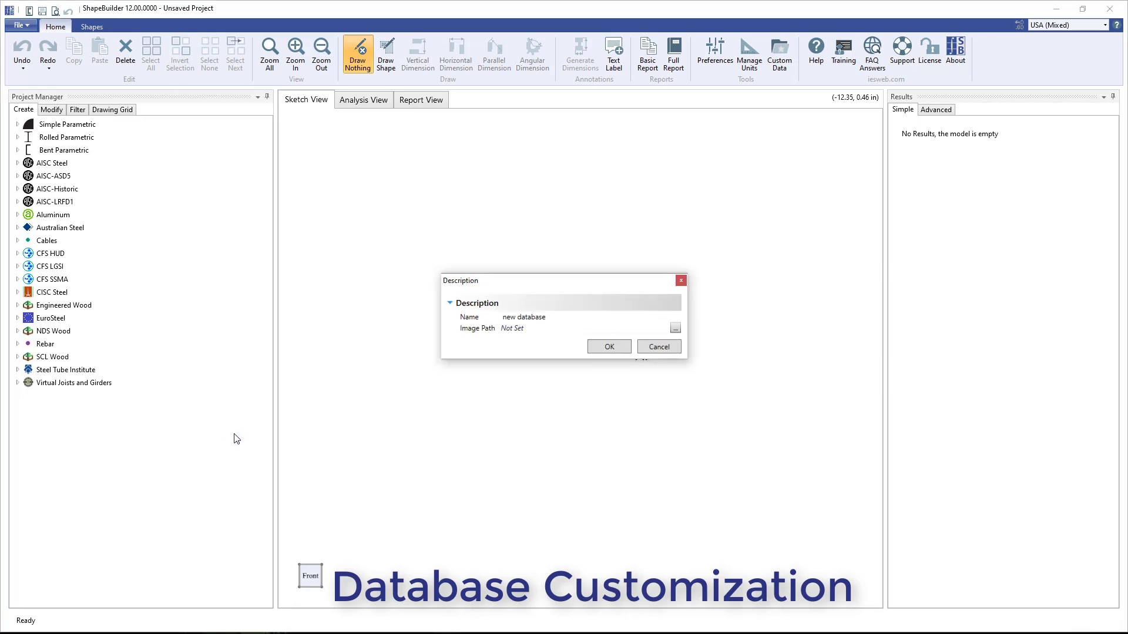
left_click(558, 318)
type("My Custom Datab")
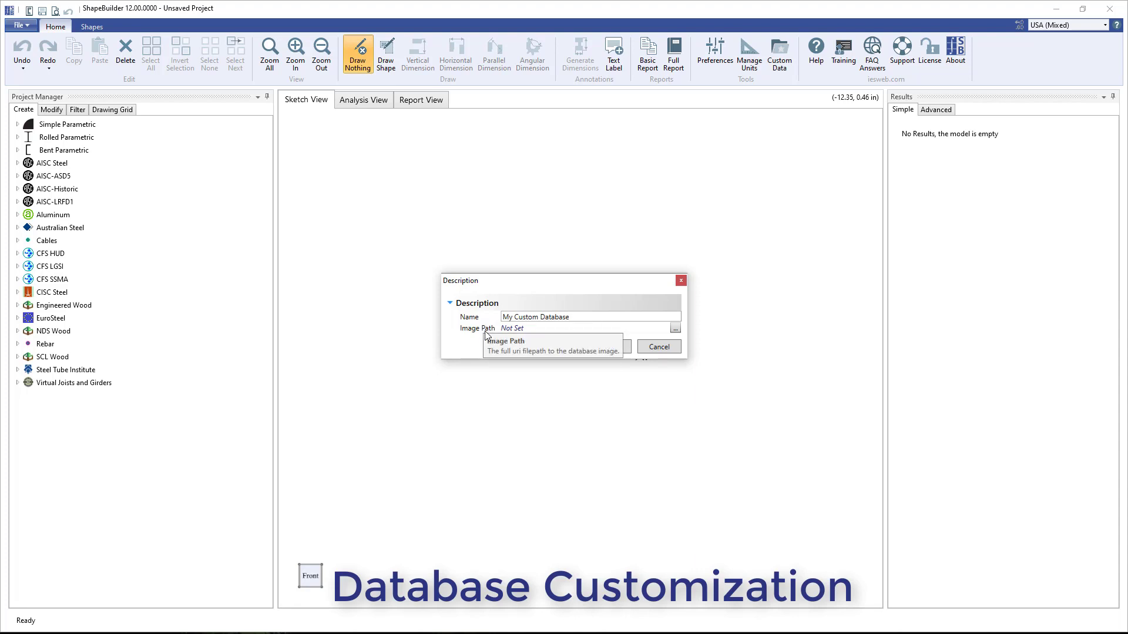
left_click(617, 347)
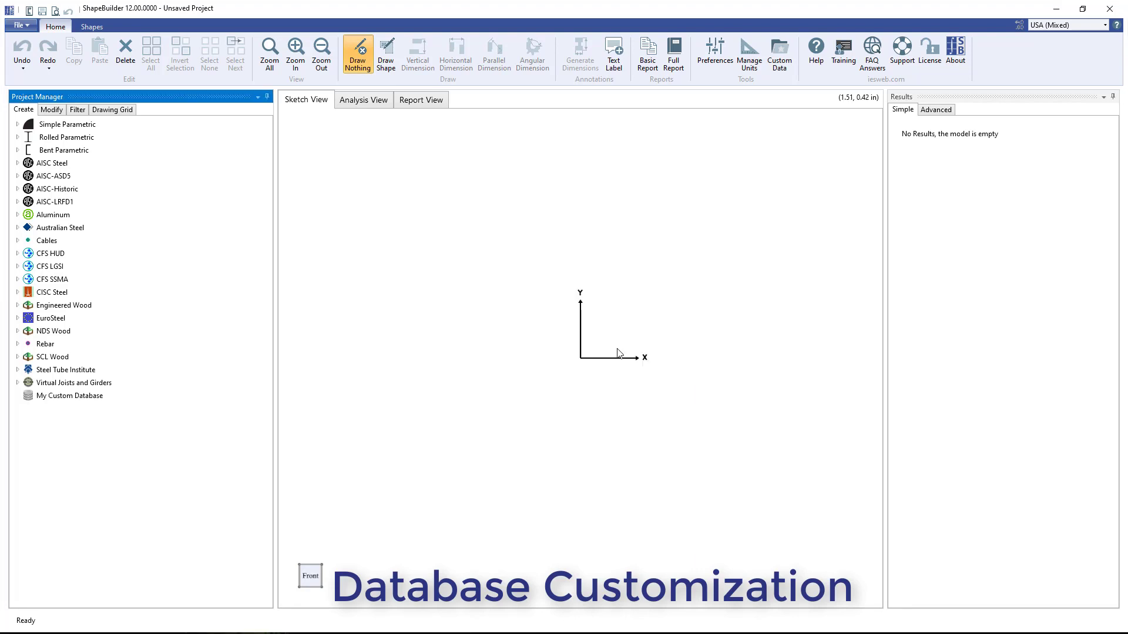
- Add an I Shape category named 'My Custom I-Shape Category' to My Custom Database
right_click(103, 399)
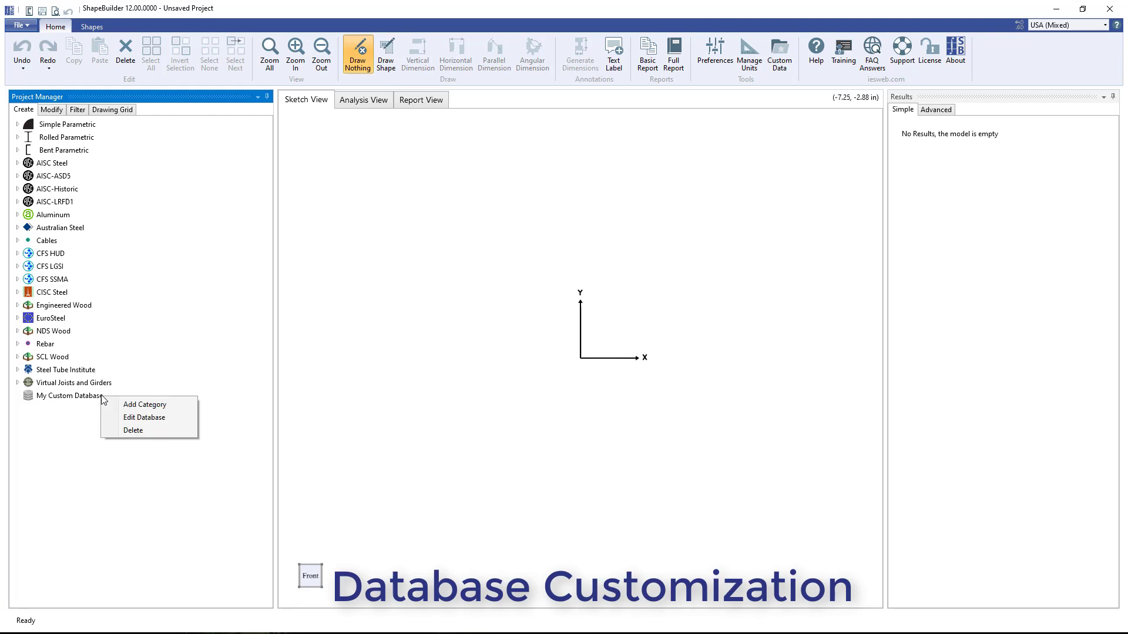
left_click(171, 408)
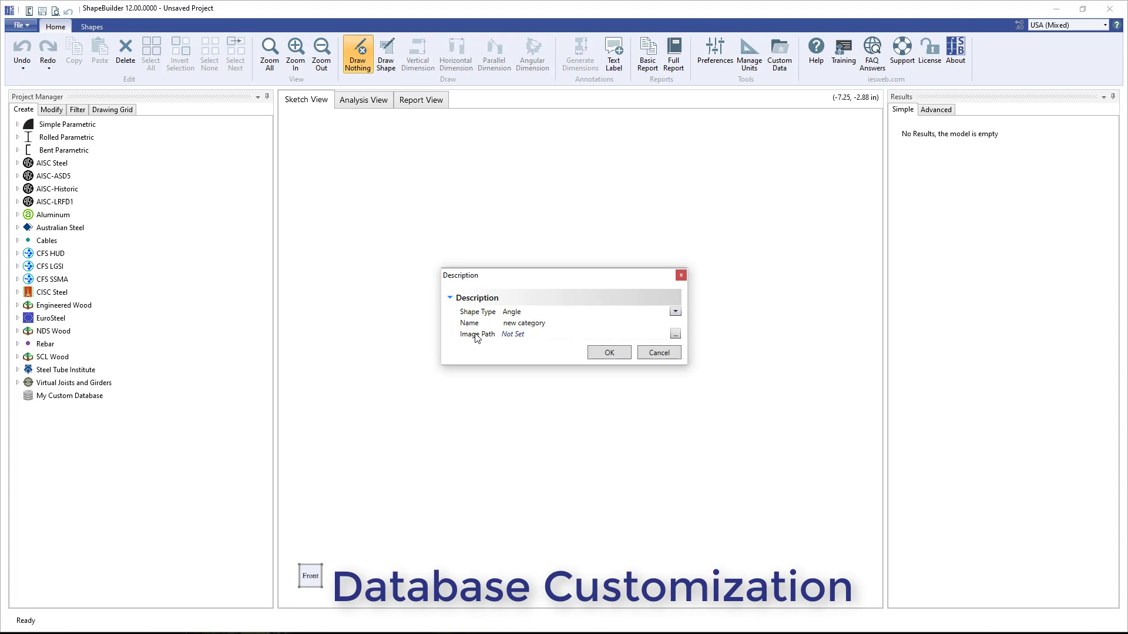
left_click(675, 312)
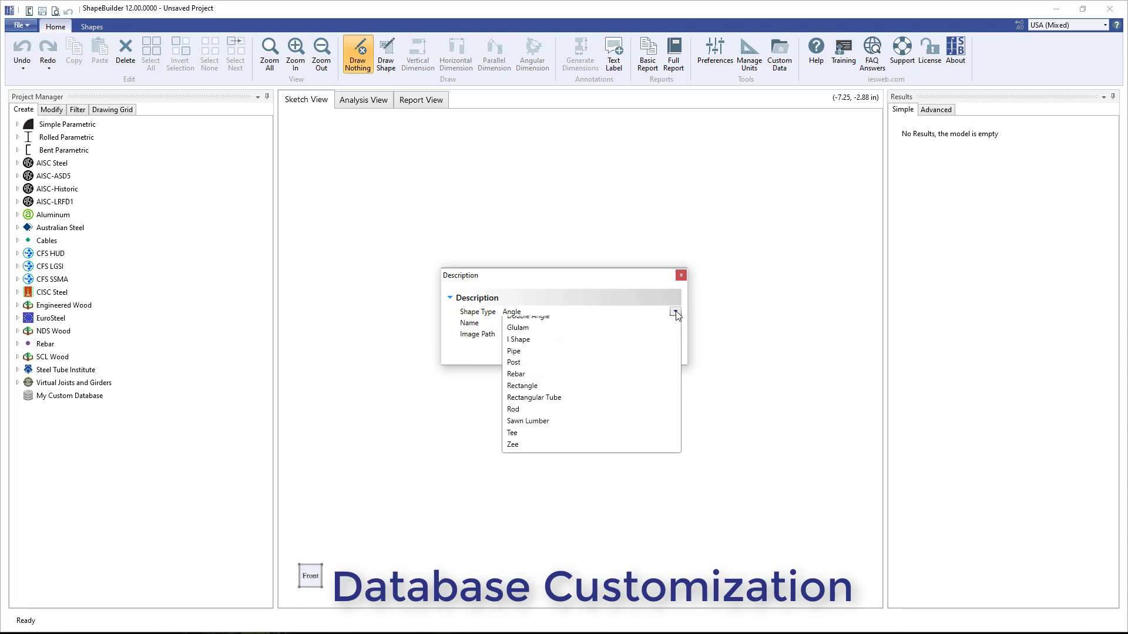
left_click(559, 404)
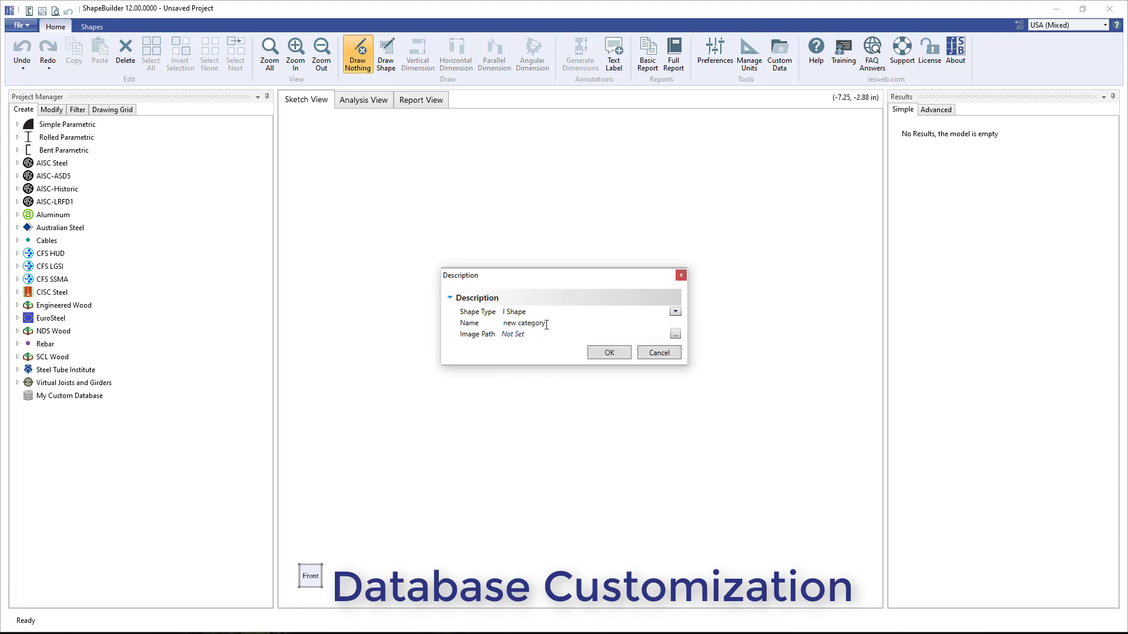
left_click(546, 325)
type("My Custom I-Shape Category")
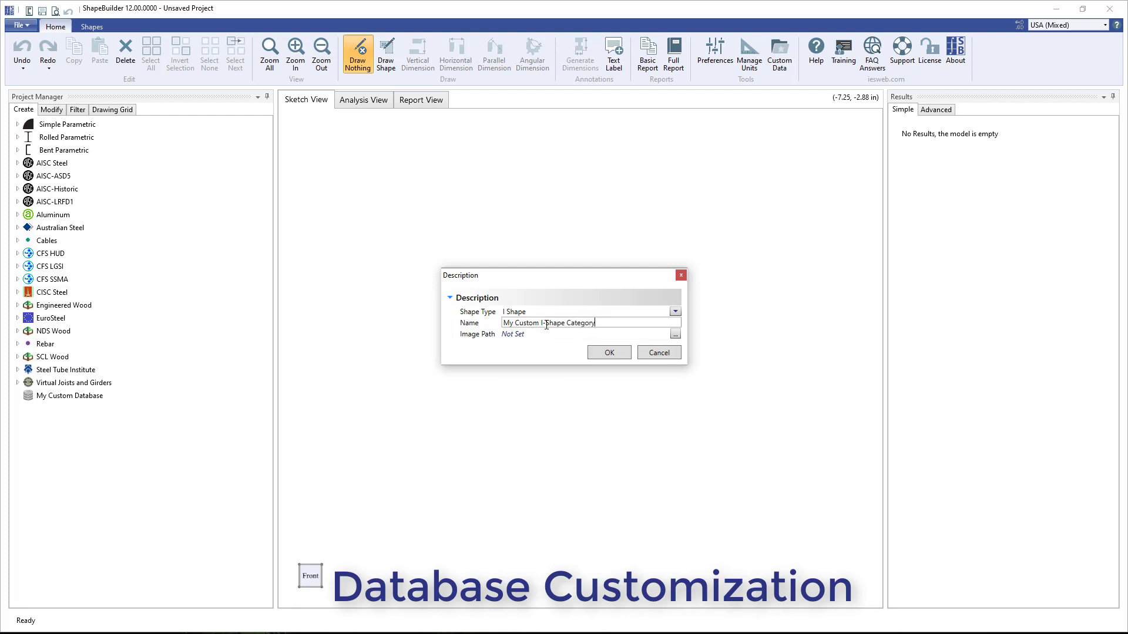
left_click(593, 351)
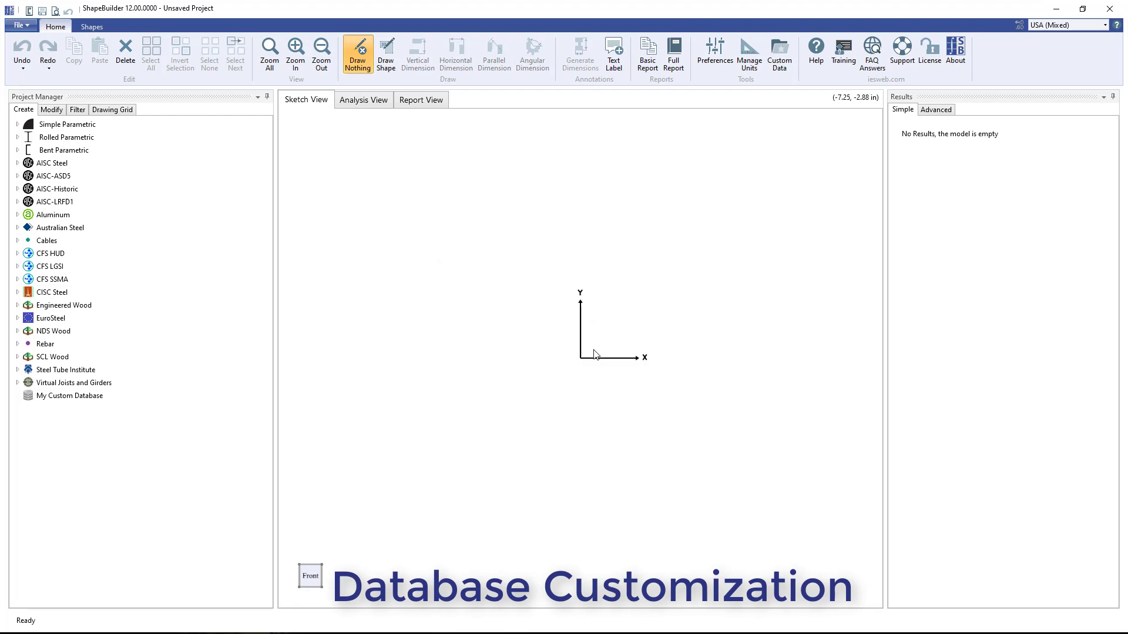
- Add a second category named 'My Custom Angle Category' of type Angle
right_click(99, 399)
left_click(127, 406)
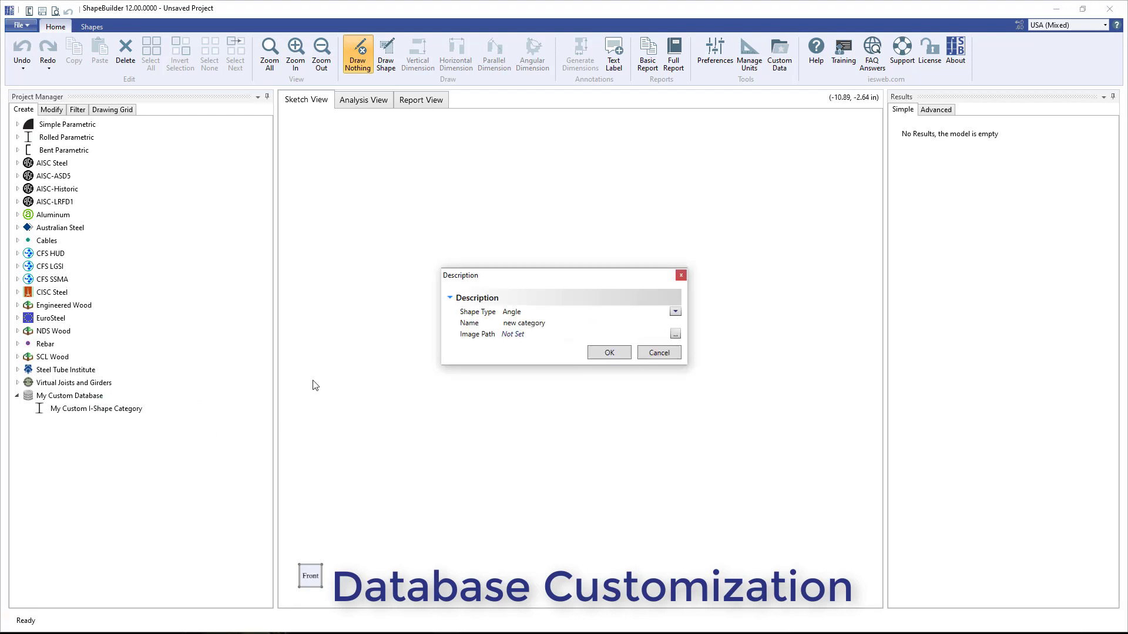
left_click(559, 326)
type("My Custom Angle Category")
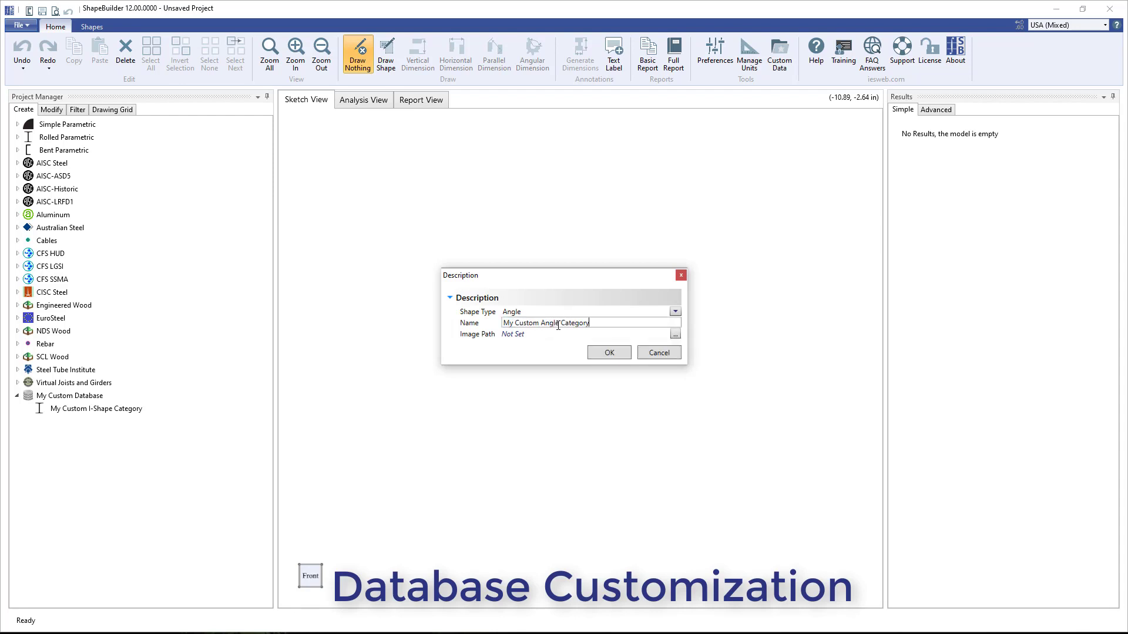
left_click(609, 353)
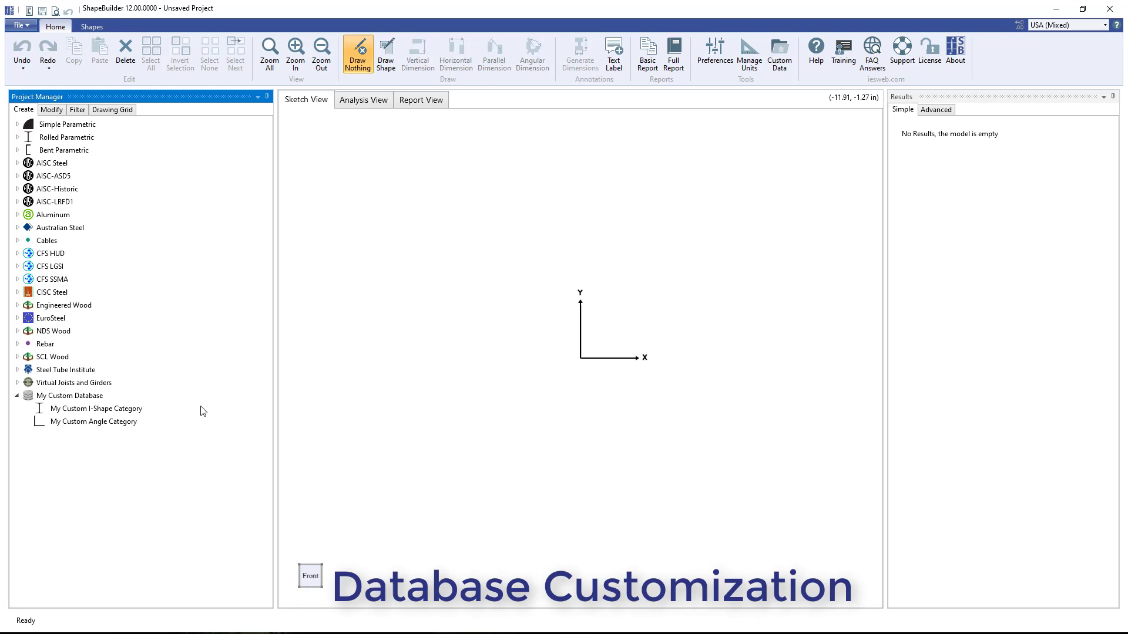
- Add shape 'My Custom I-Shape 1' in ASTM A36: width 6, depth 12, web 0.25, flanges 0.5
right_click(126, 410)
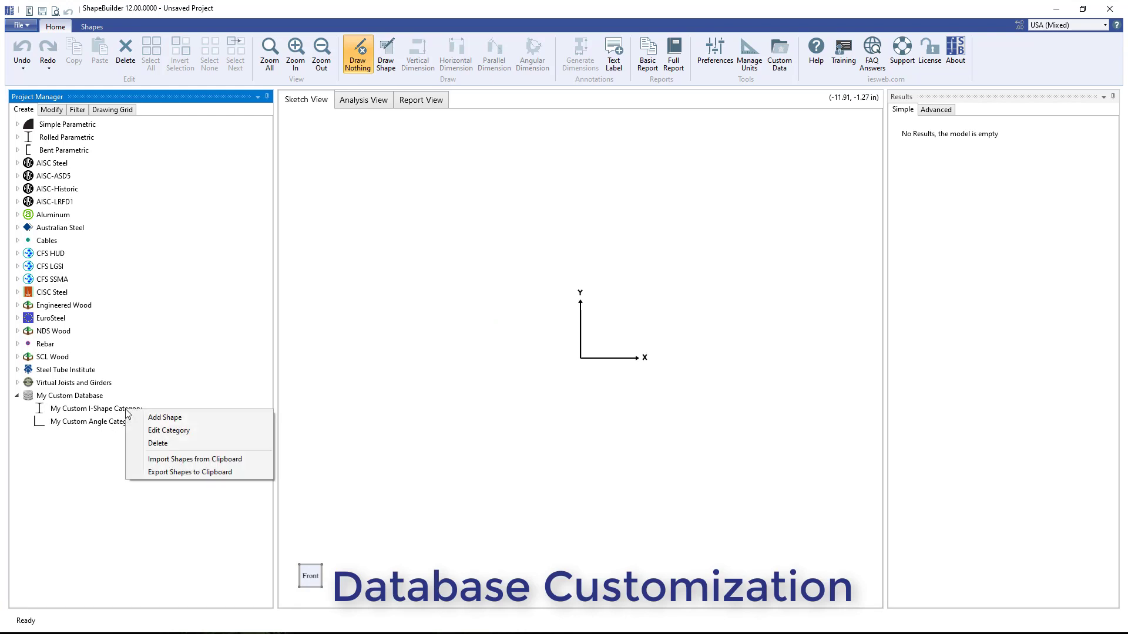
left_click(204, 416)
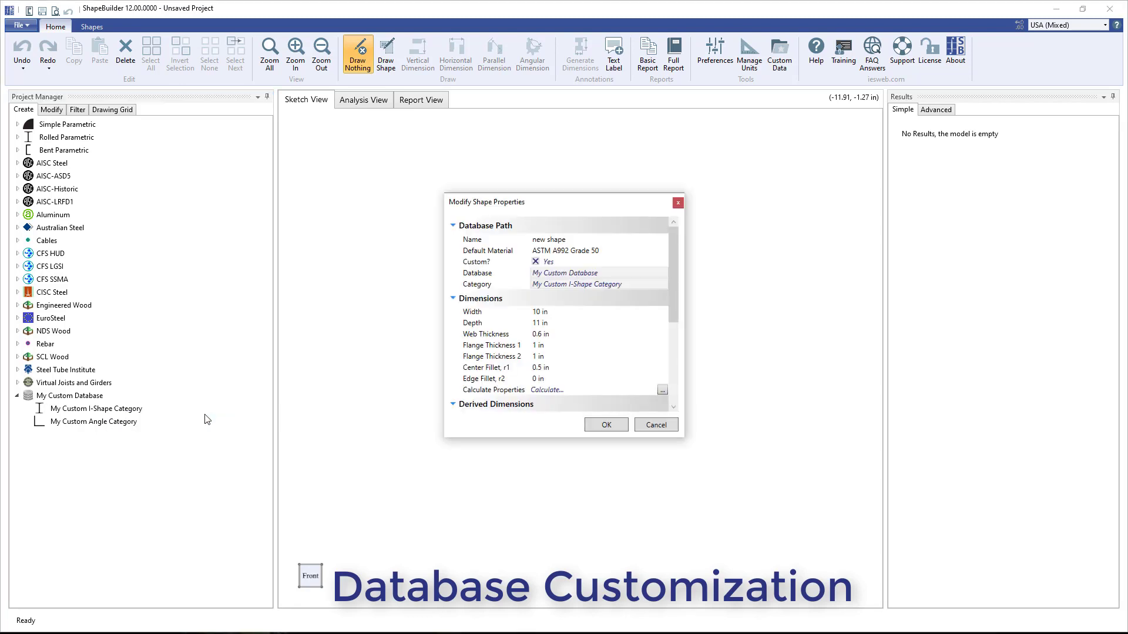
left_click(571, 239)
type("My C")
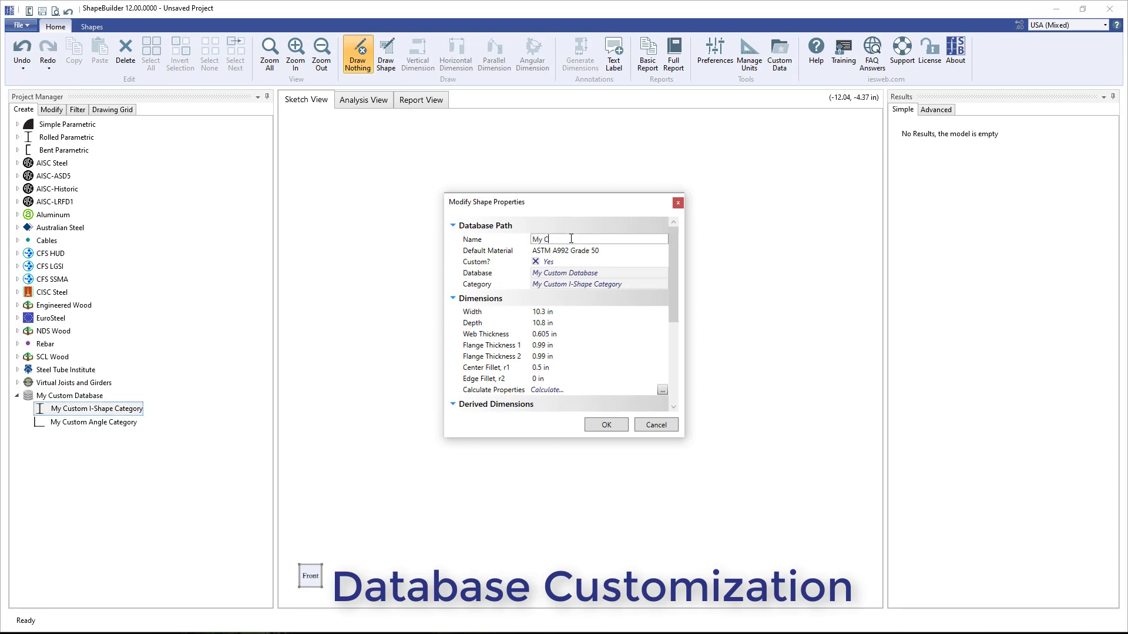
type("ustom I-Shape 1")
key("Tab")
type("ASTM A36")
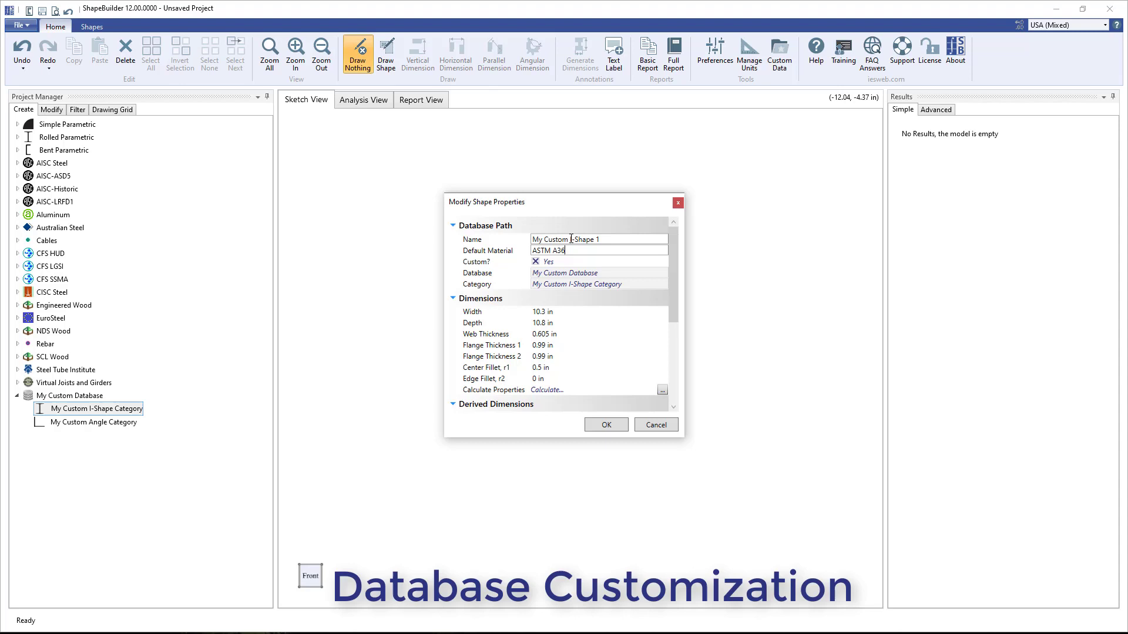
left_click(577, 312)
type("6")
key("Tab")
type("12")
key("Tab")
type("0.25")
key("Tab")
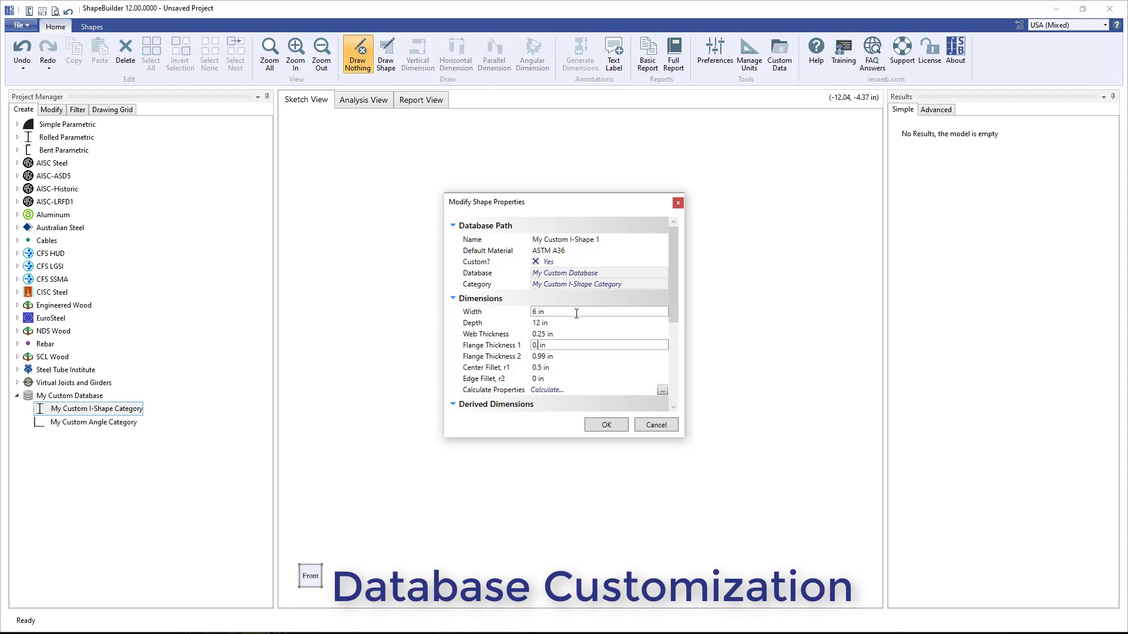
type("0.5")
key("Tab")
type("0.5")
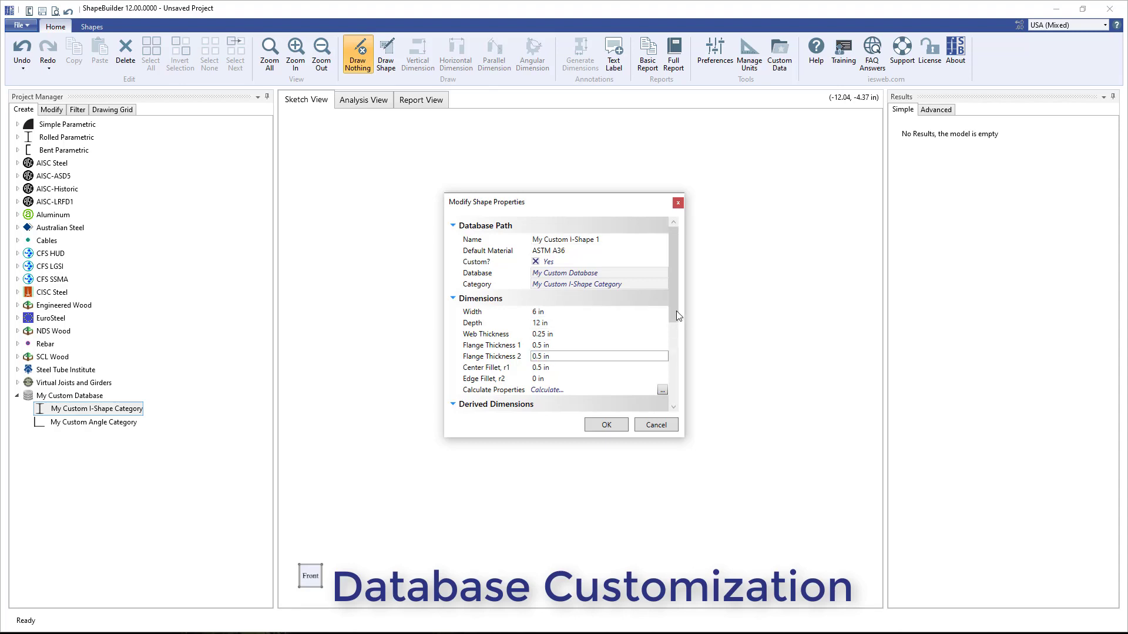
left_click_drag(675, 311, 681, 404)
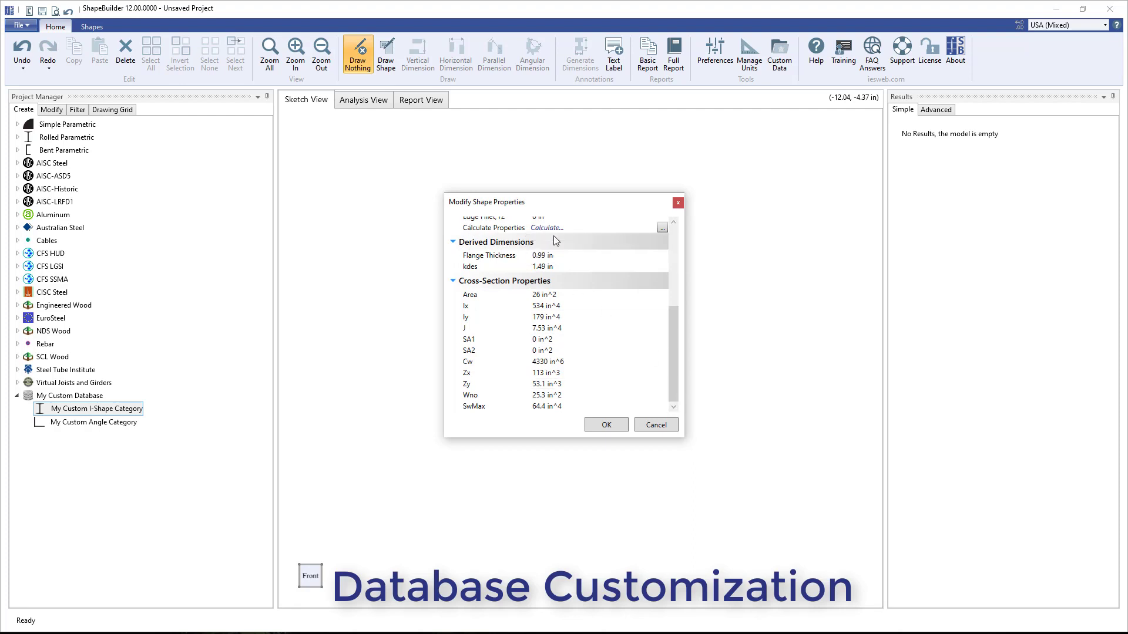
- Recalculate the section properties, then set Area 9, Ix 233 and Iy 18
left_click(661, 228)
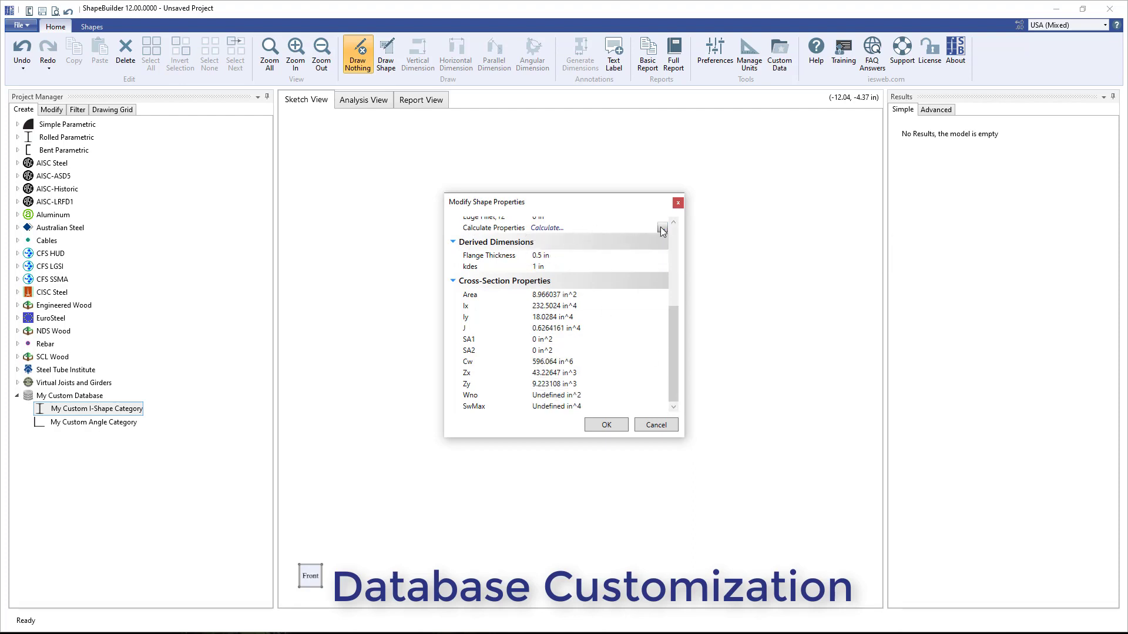
left_click(604, 294)
left_click(604, 294)
type("9")
key("Tab")
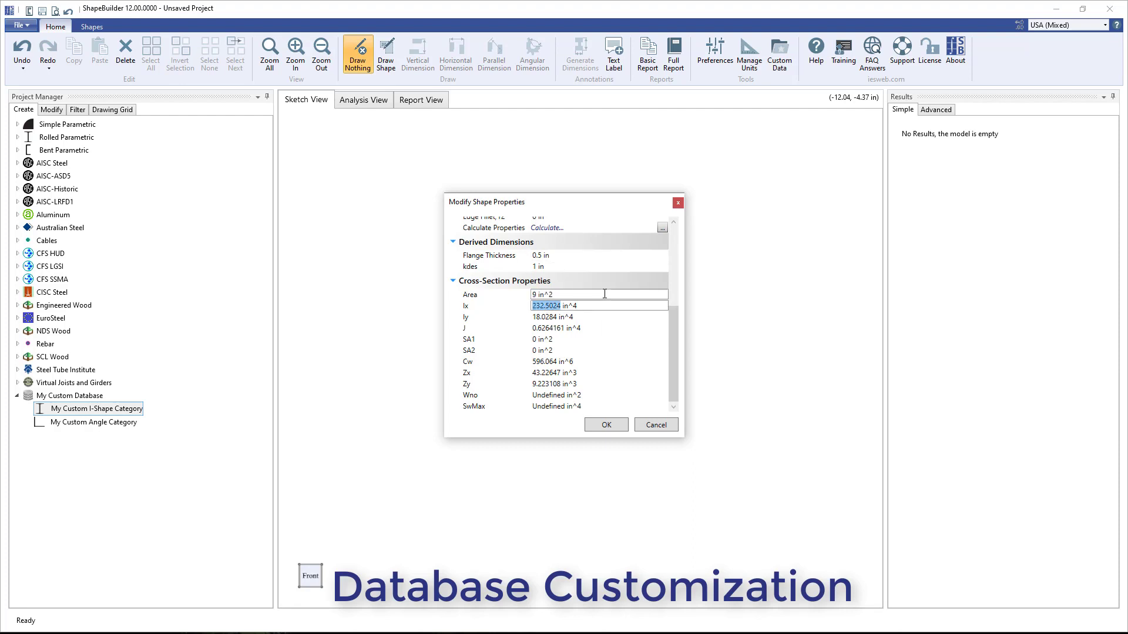
type("233")
key("Tab")
type("1")
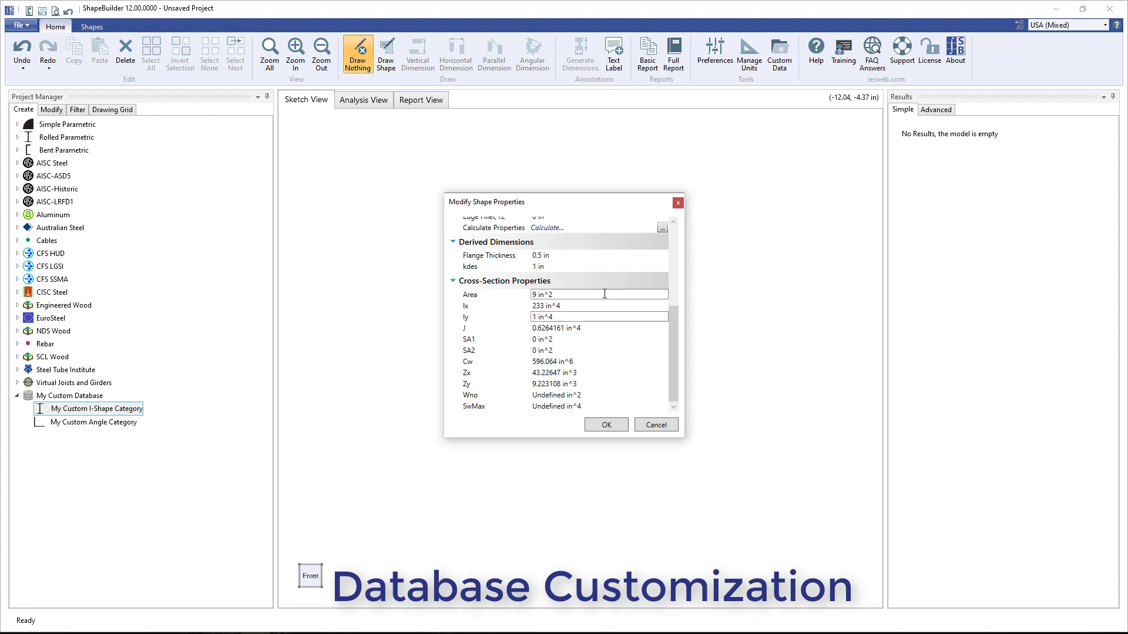
type("8")
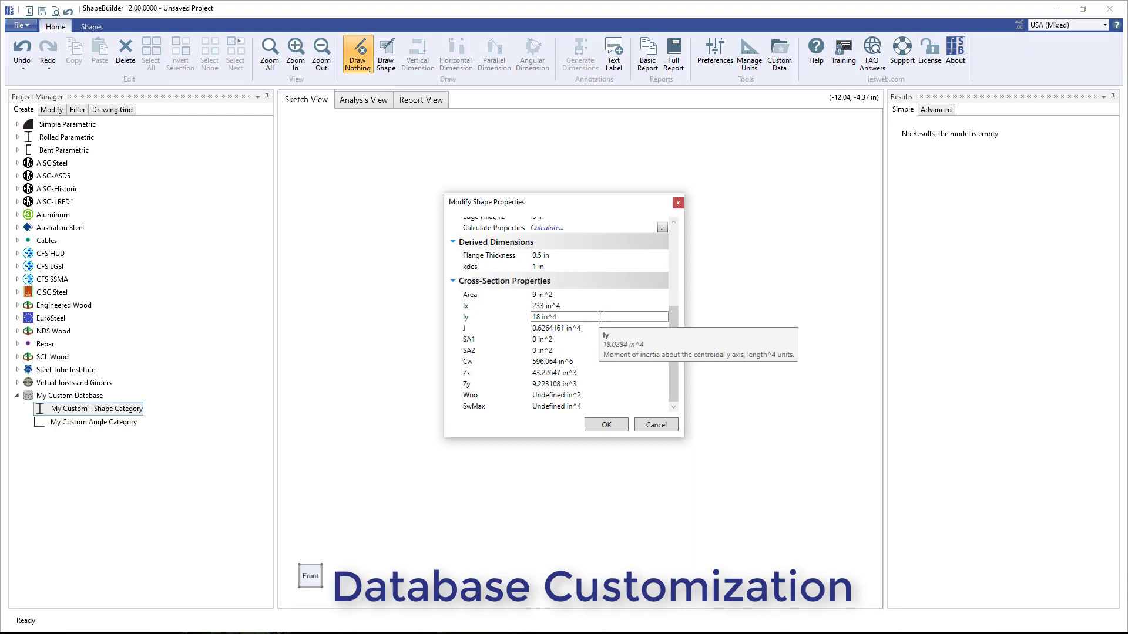
- Save My Custom I-Shape 1, then export the I-shape category's shapes to the clipboard
left_click(607, 424)
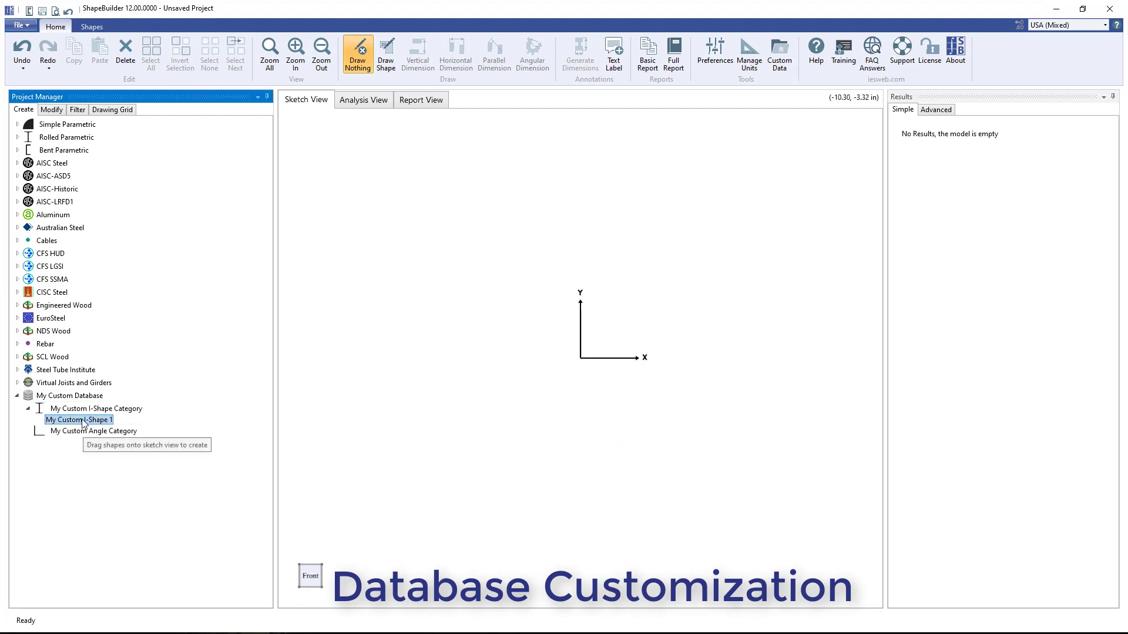
right_click(83, 423)
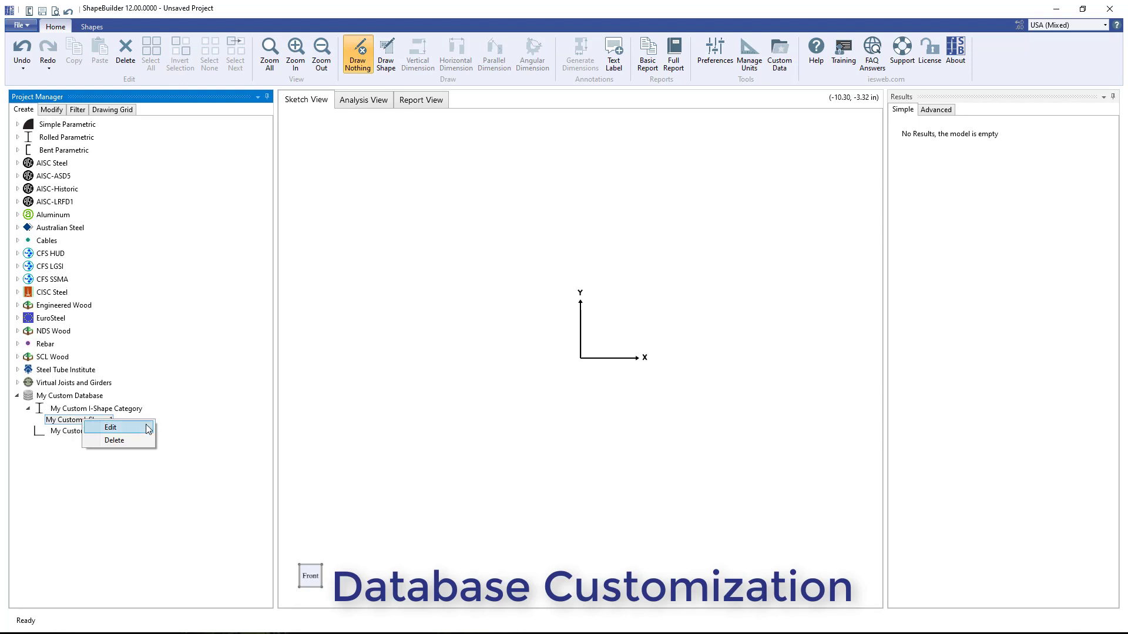
left_click(353, 419)
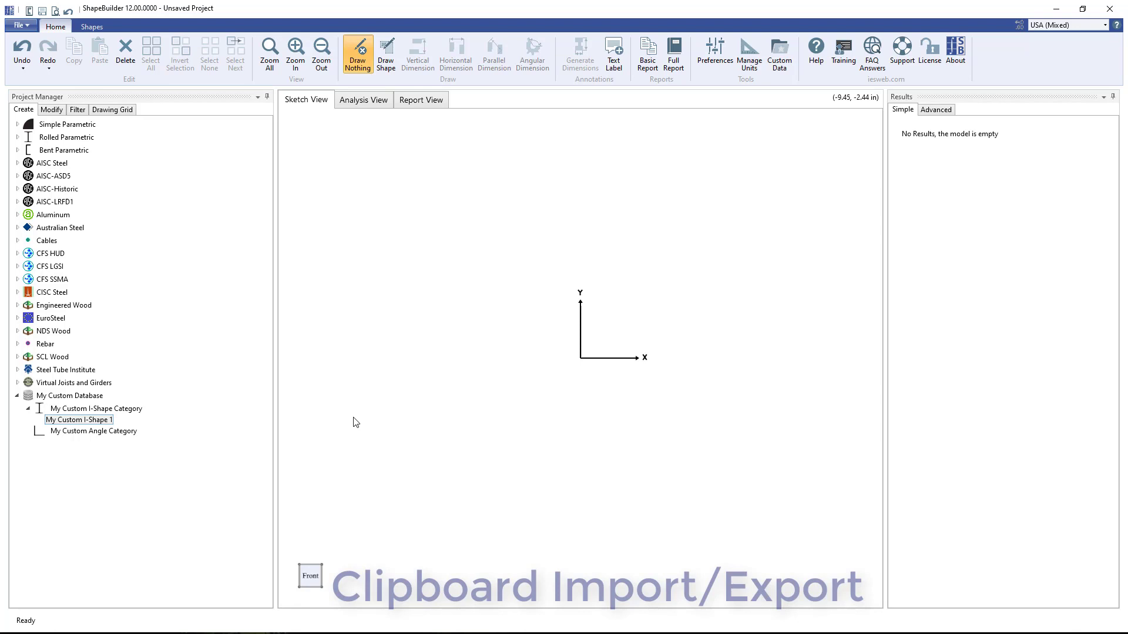
right_click(134, 419)
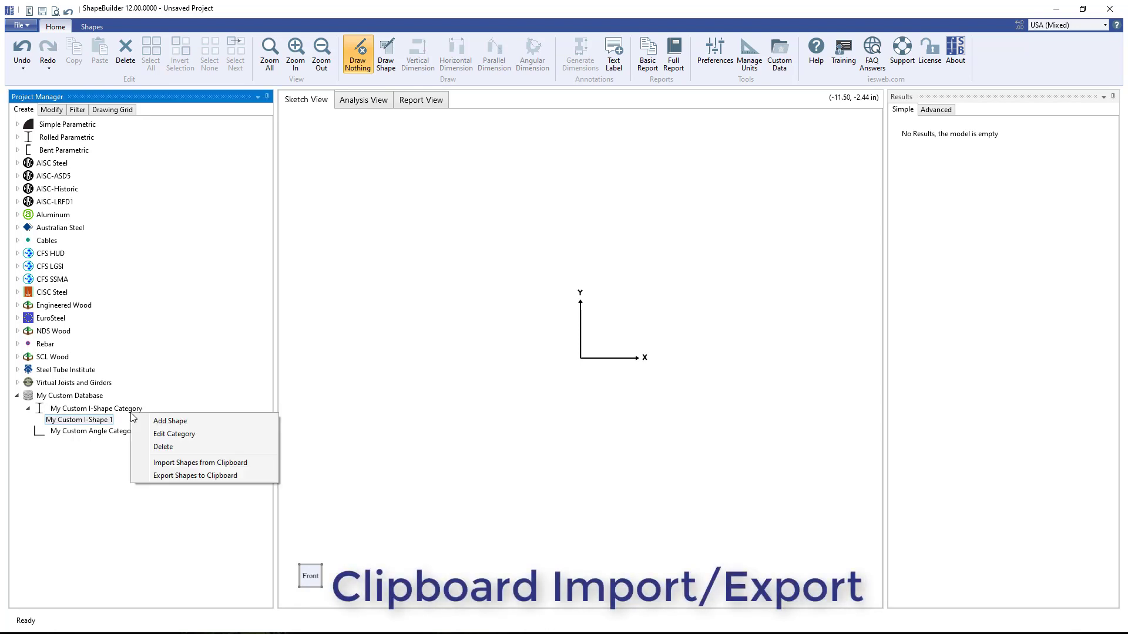
left_click(256, 484)
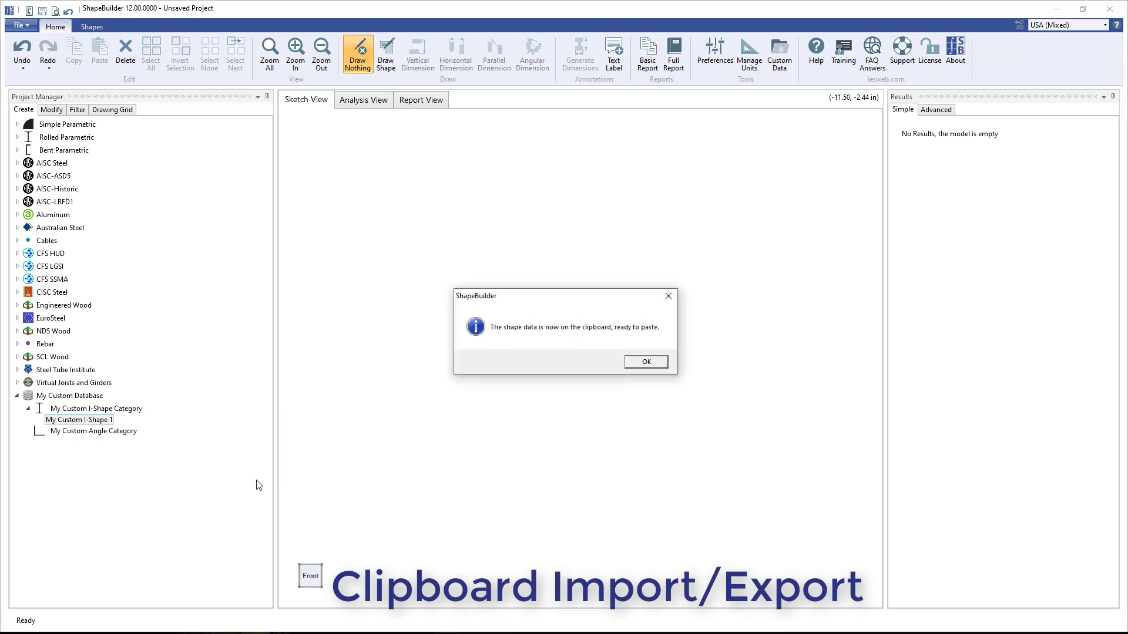
- Paste the exported I-shape data into cell A1 of a blank Excel sheet, then minimize Excel
left_click(644, 362)
key("alt+Tab")
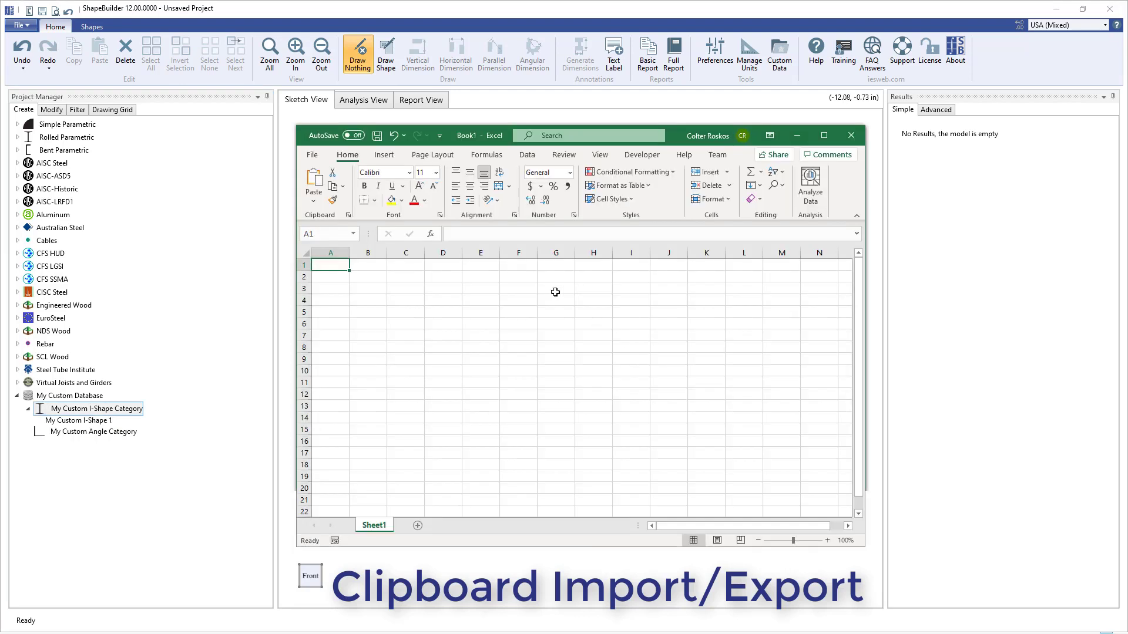
left_click(306, 176)
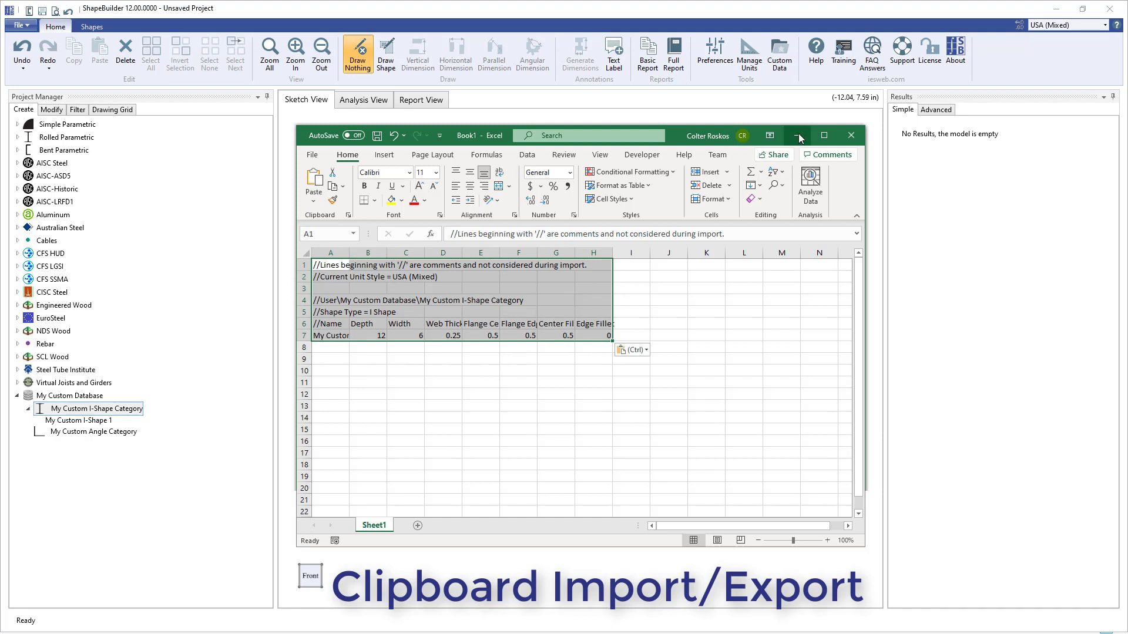
left_click(165, 384)
- Export the angle category to the clipboard and paste it into Excel at cell A10
right_click(122, 439)
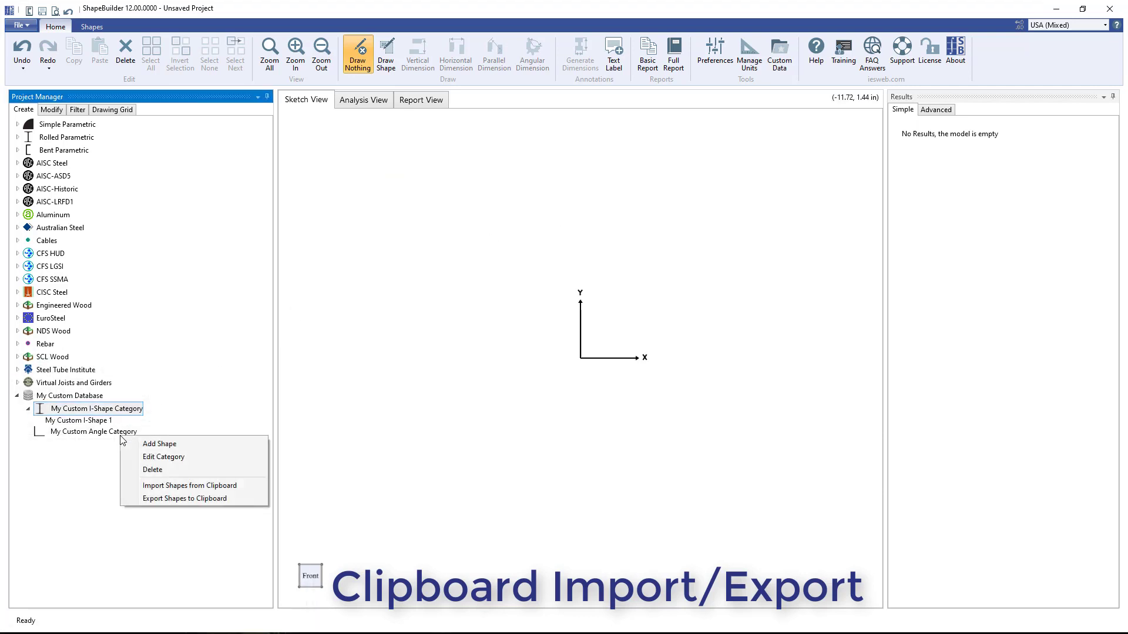
left_click(181, 500)
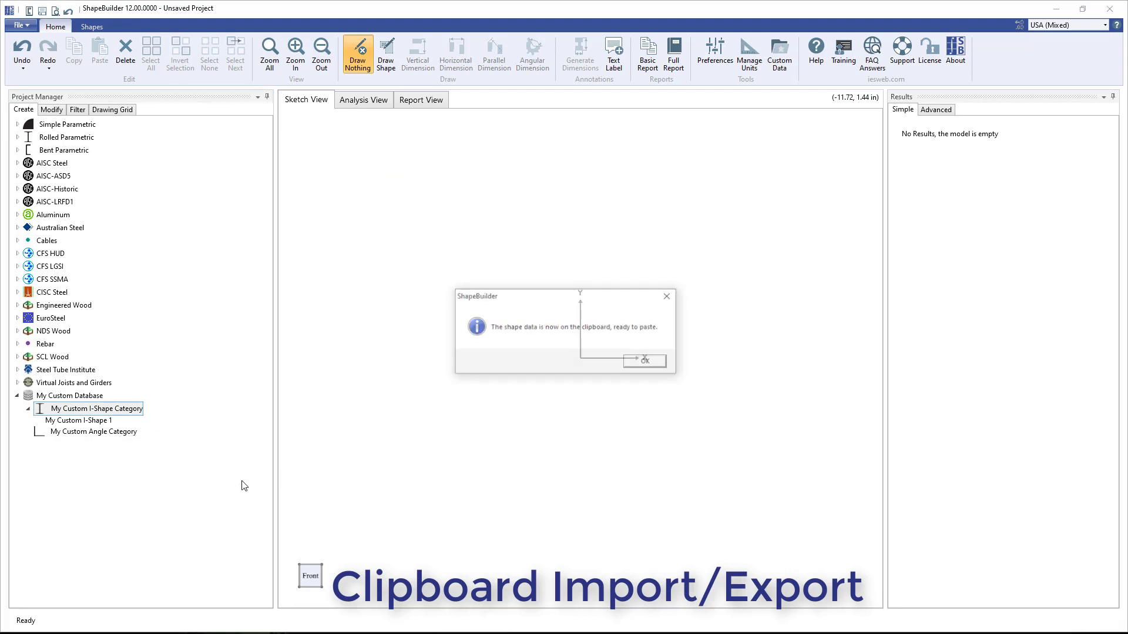
left_click(642, 360)
key("alt+Tab")
key("ctrl+v")
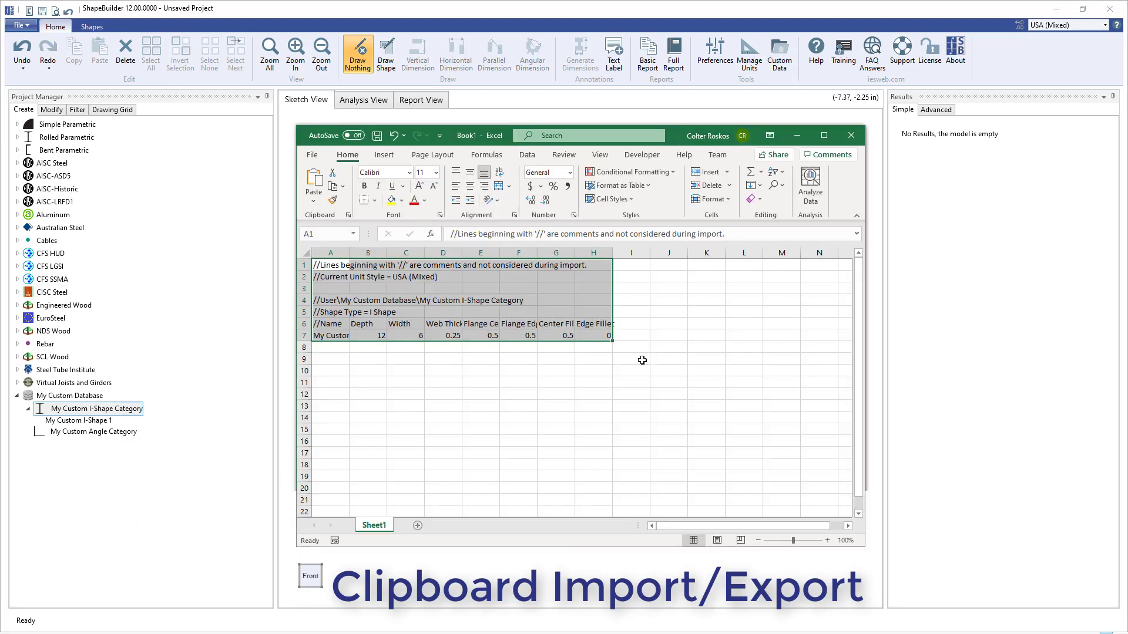
left_click(318, 369)
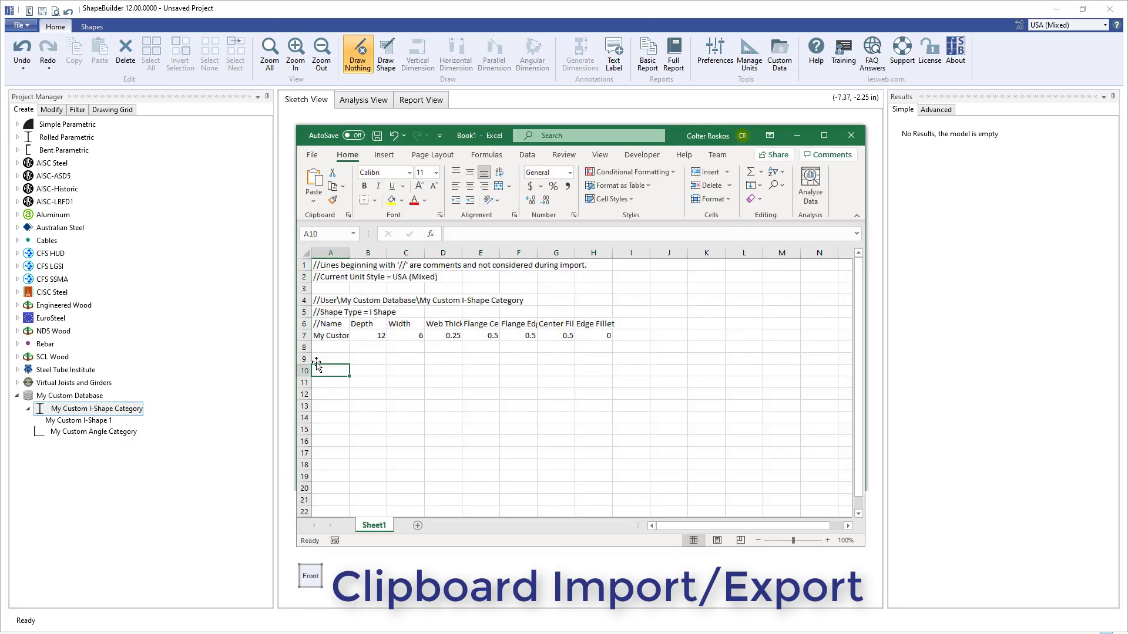
left_click(314, 187)
- Enter row 16 as 'My Custom Angle 1' with 6, 4, 0.25, 0.25, 0 and copy A16:F16
left_click(331, 441)
type("My Custom Angle 1")
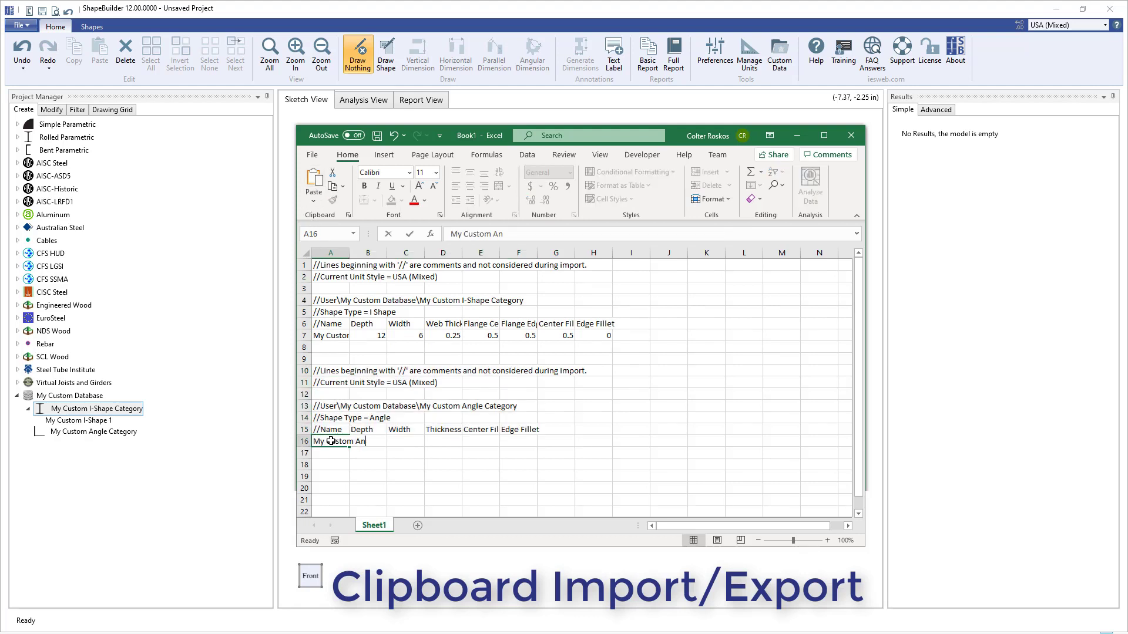
key("Tab")
type("6")
key("Tab")
type("4")
key("Tab")
type("0.25")
key("Tab")
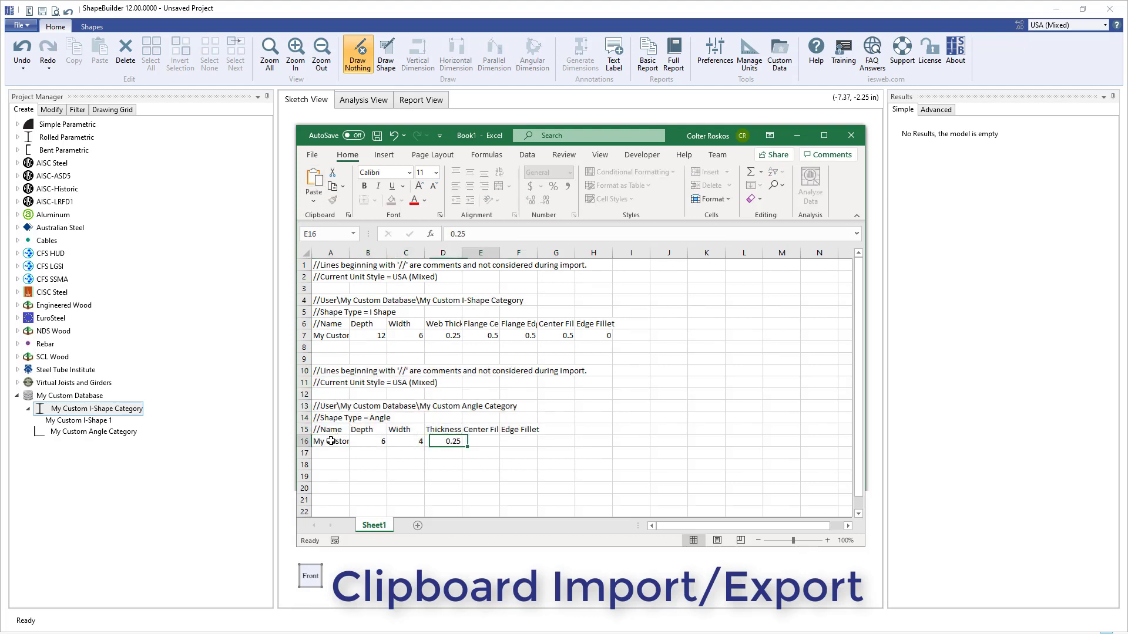
type("0.25")
key("Tab")
type("0")
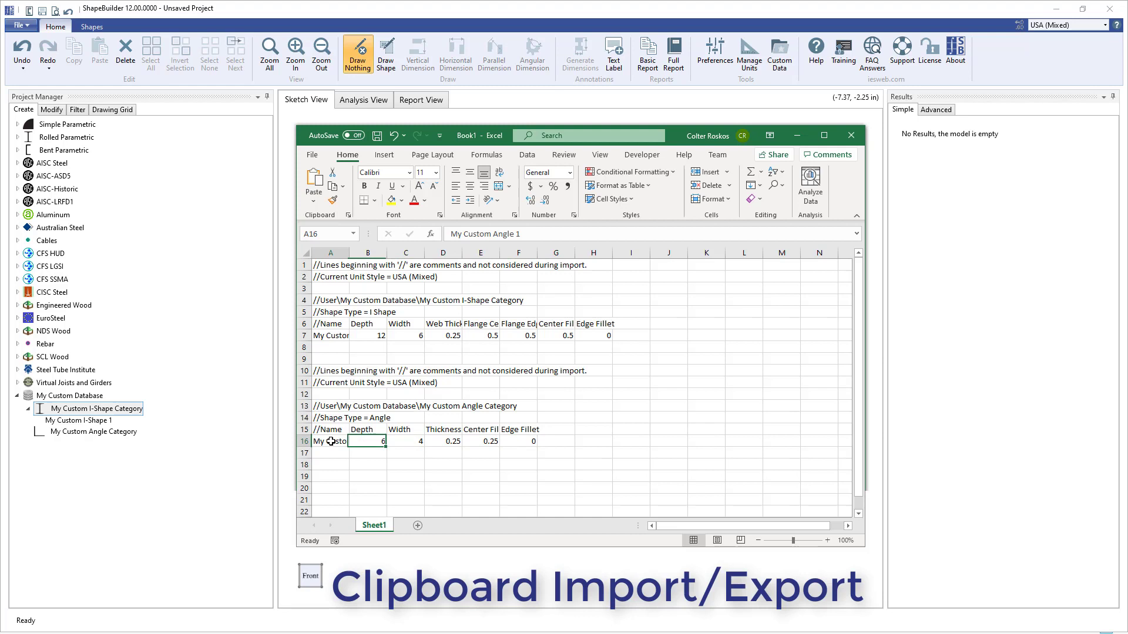
left_click_drag(331, 441, 517, 442)
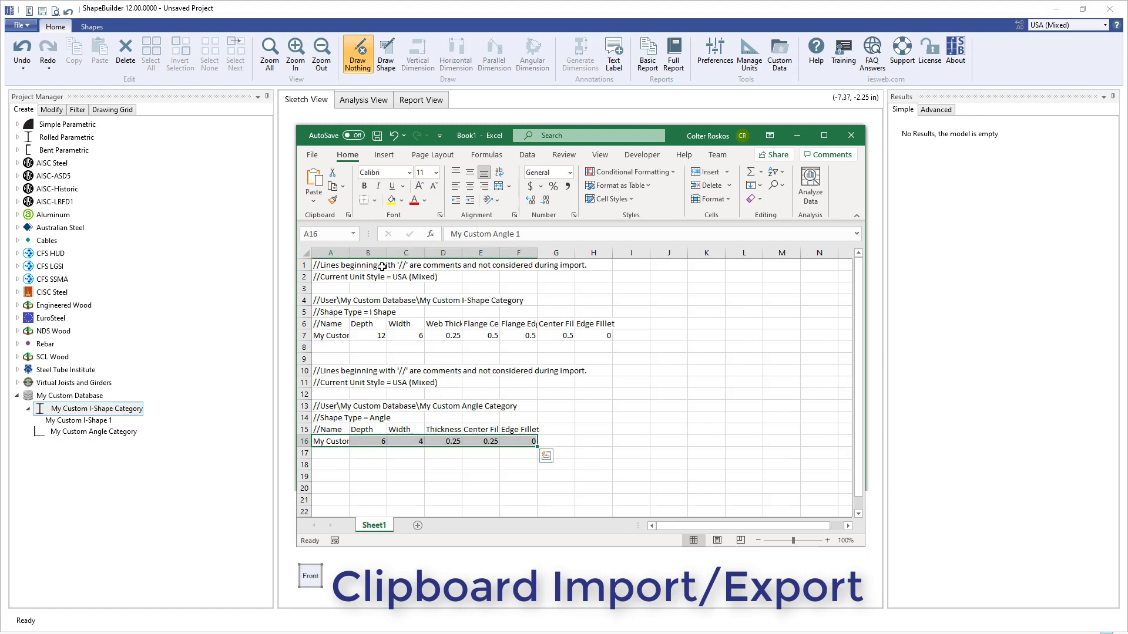
left_click(333, 186)
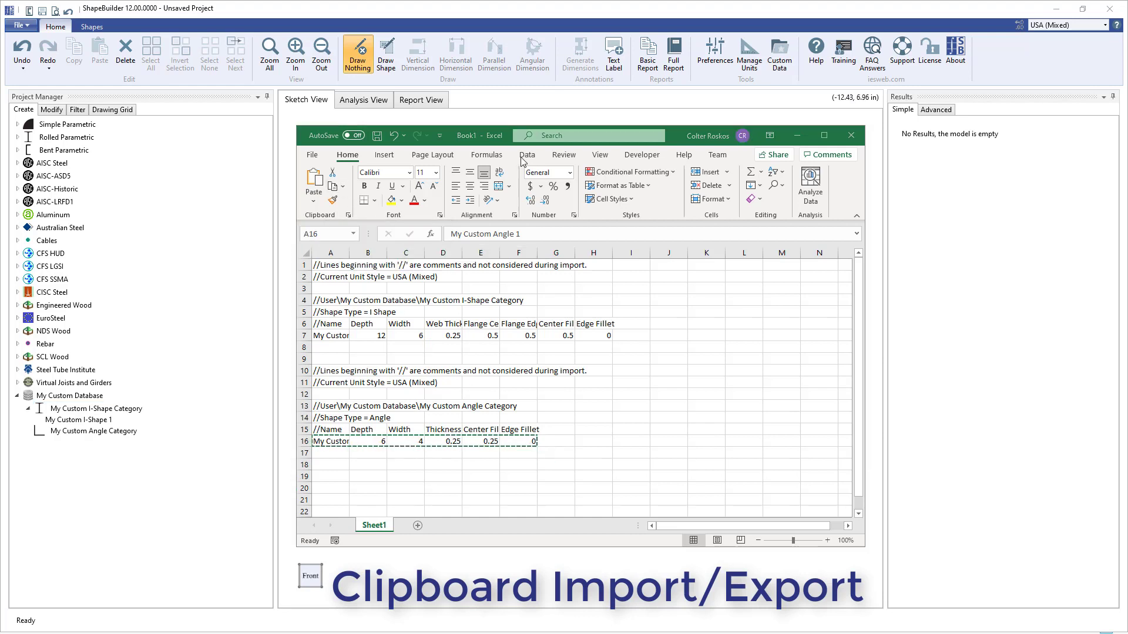
- Import the copied angle row from the clipboard into My Custom Angle Category
left_click(794, 135)
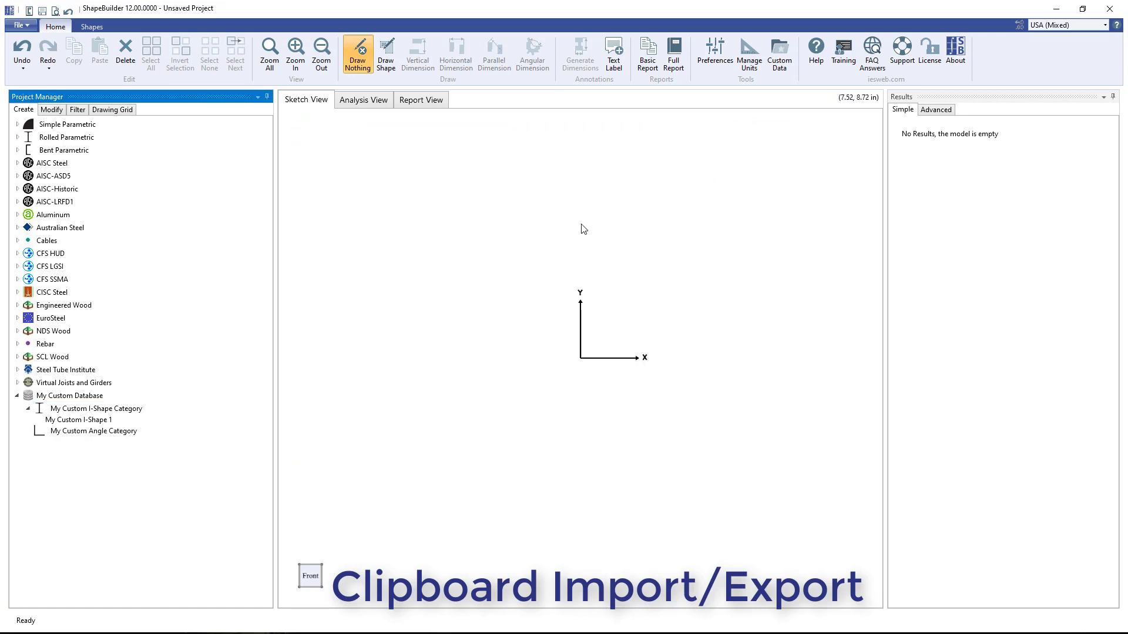
right_click(89, 435)
left_click(156, 482)
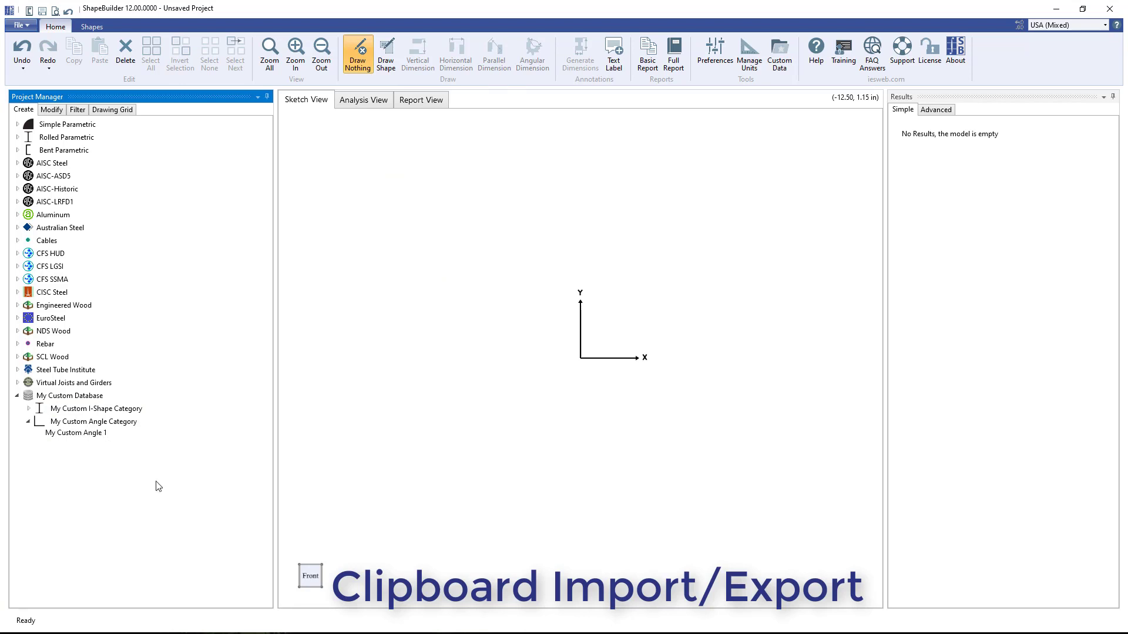
- Edit My Custom Angle 1 and set its Area to 2.5 in^2
right_click(98, 435)
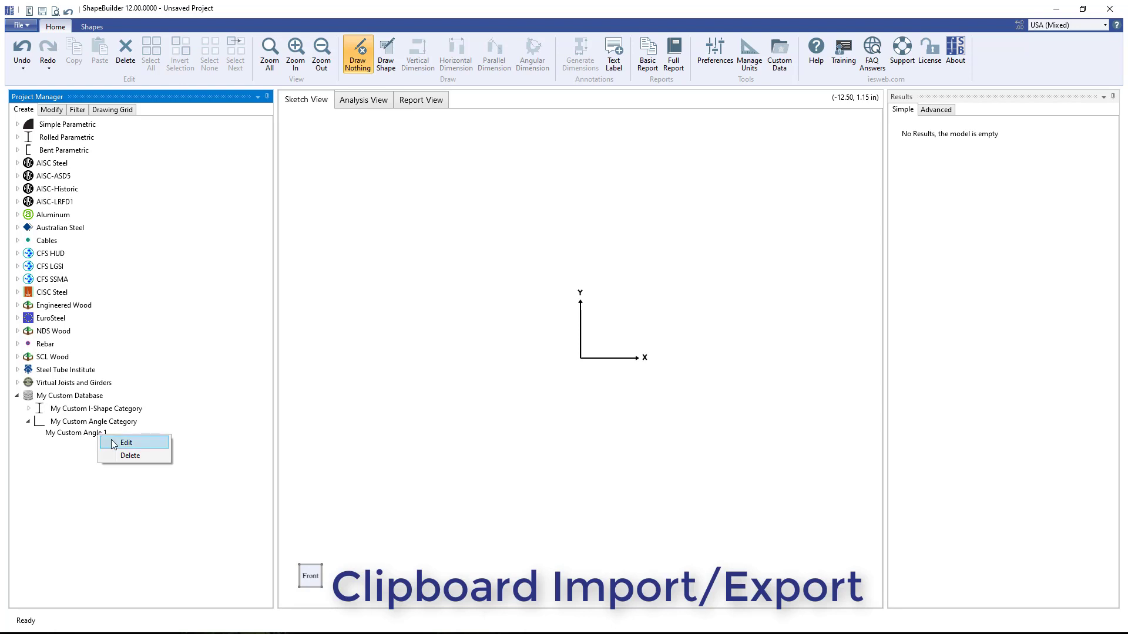
left_click(115, 444)
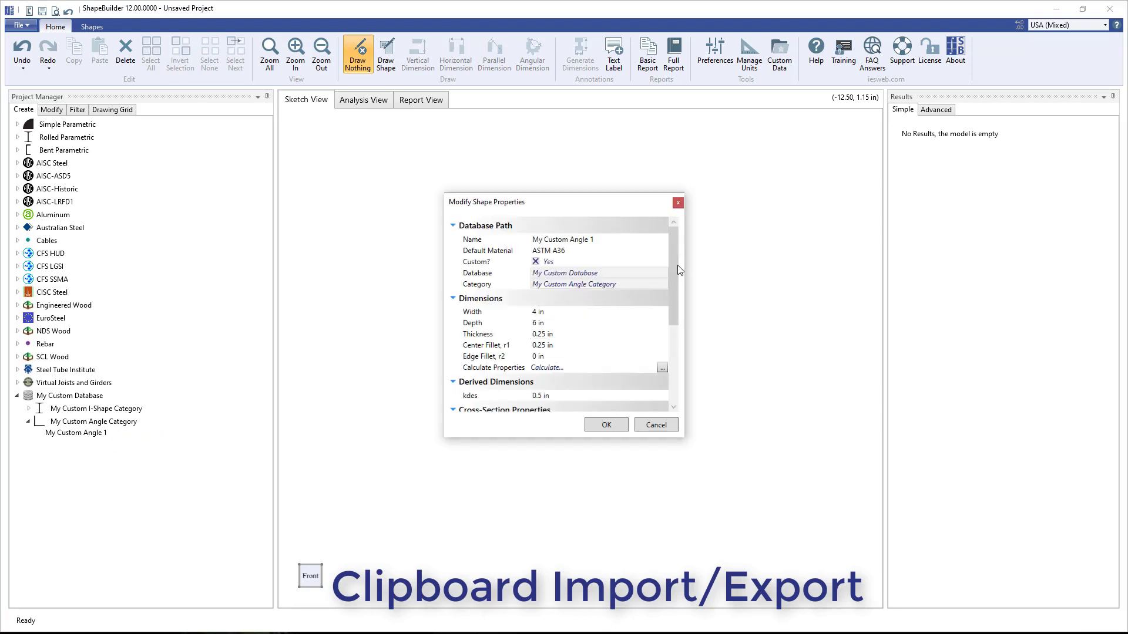
left_click_drag(674, 288, 685, 386)
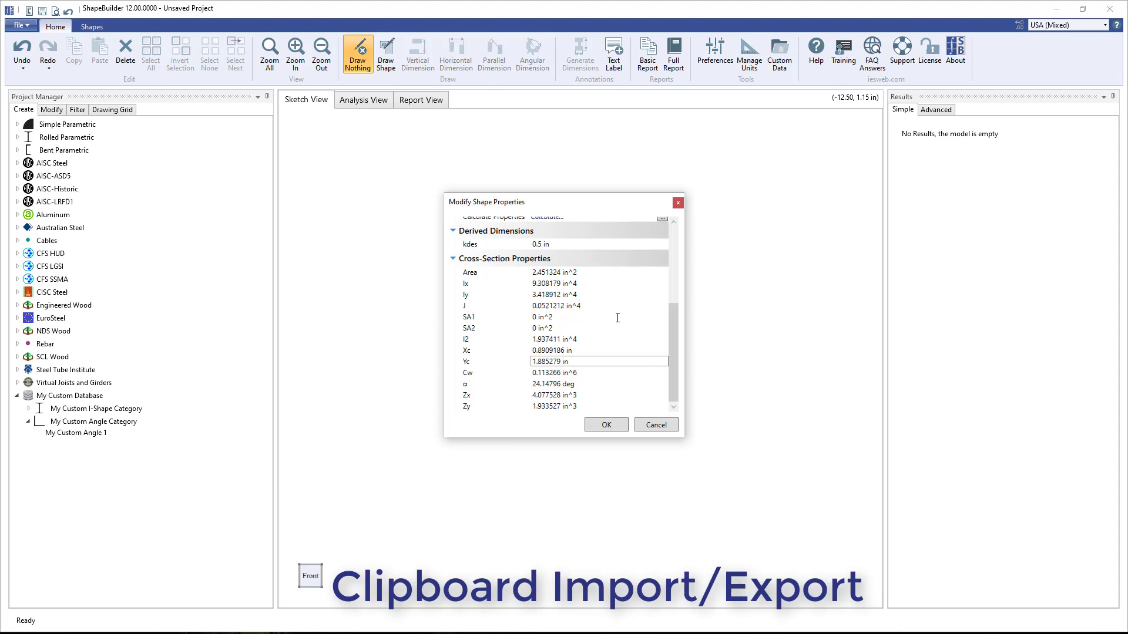
left_click(609, 272)
type("2.5")
key("Tab")
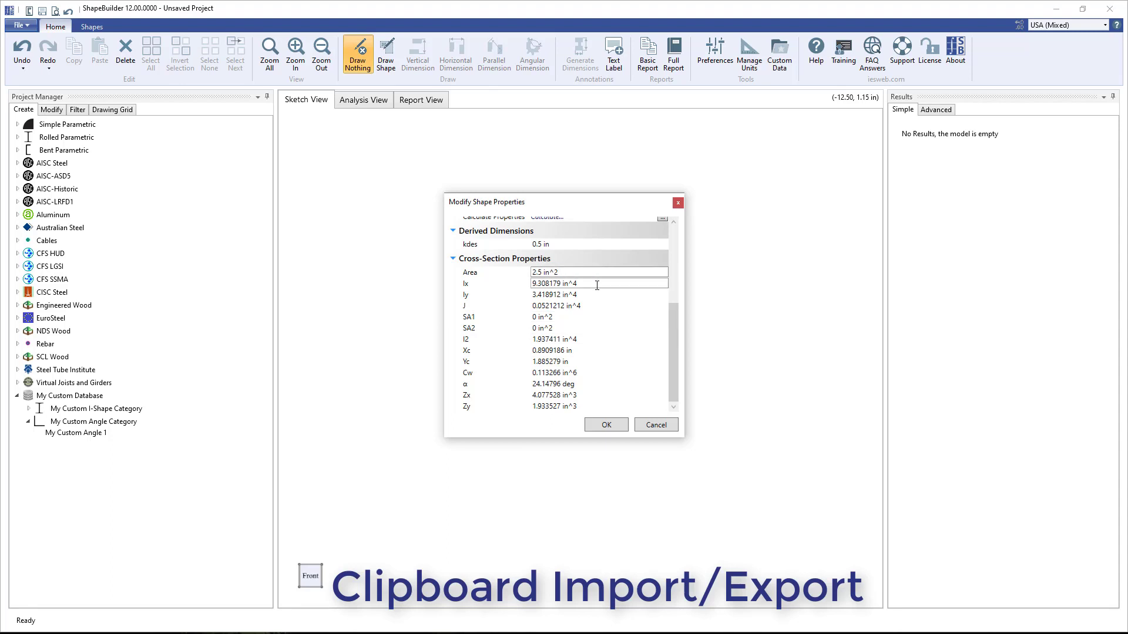
left_click(607, 426)
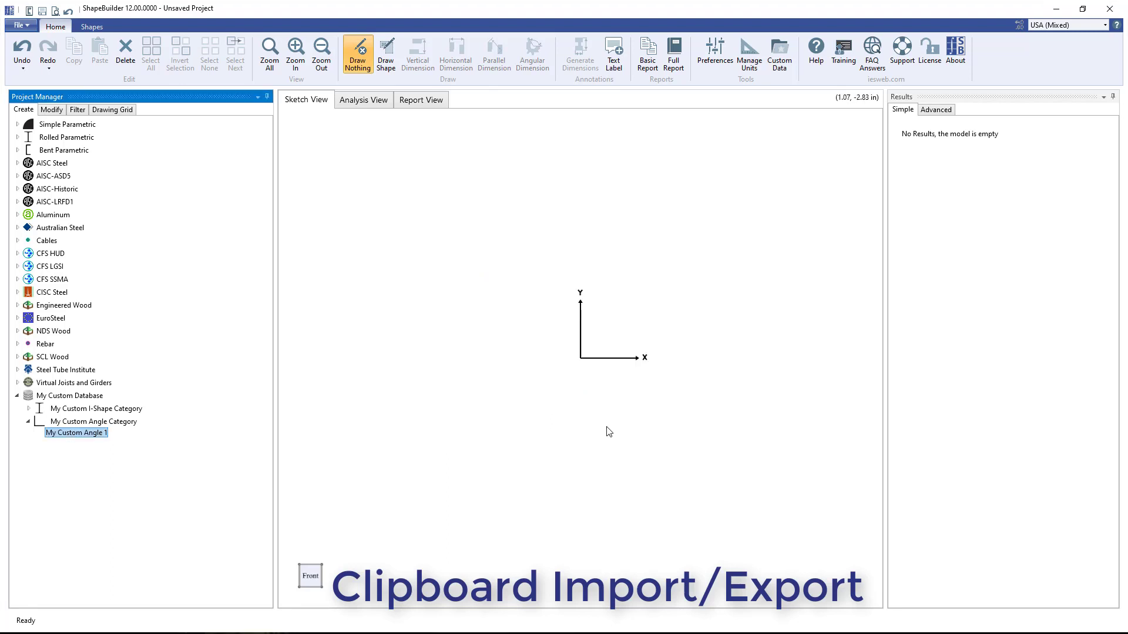